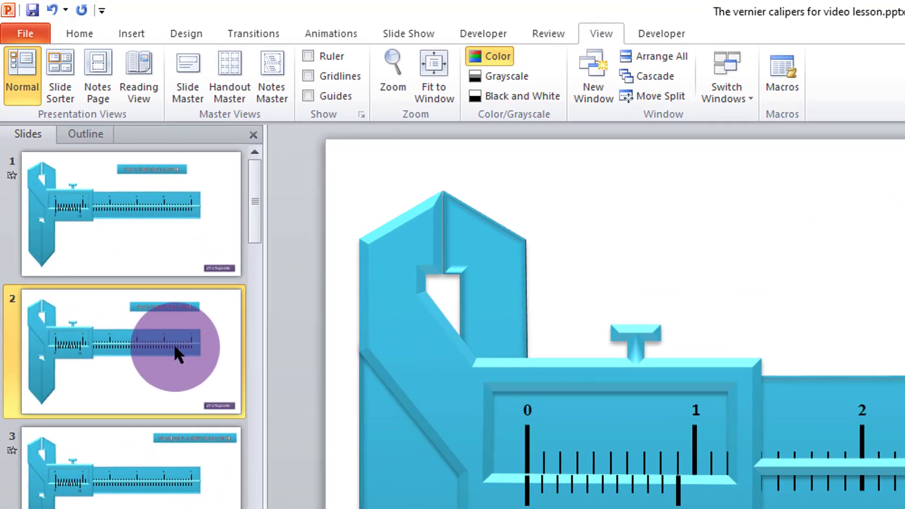
# - Hide the slide thumbnails and show the empty Animation Pane from the Animations ribbon
pyautogui.click(254, 135)
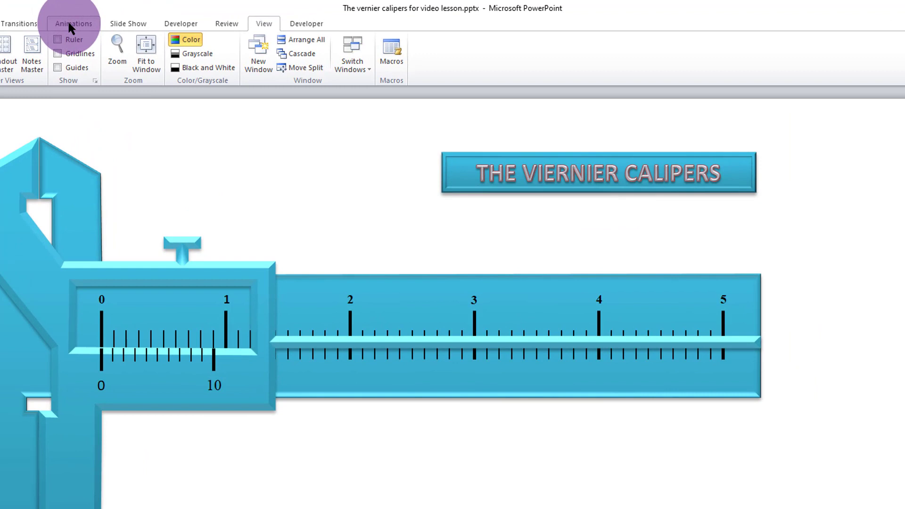
pyautogui.click(68, 25)
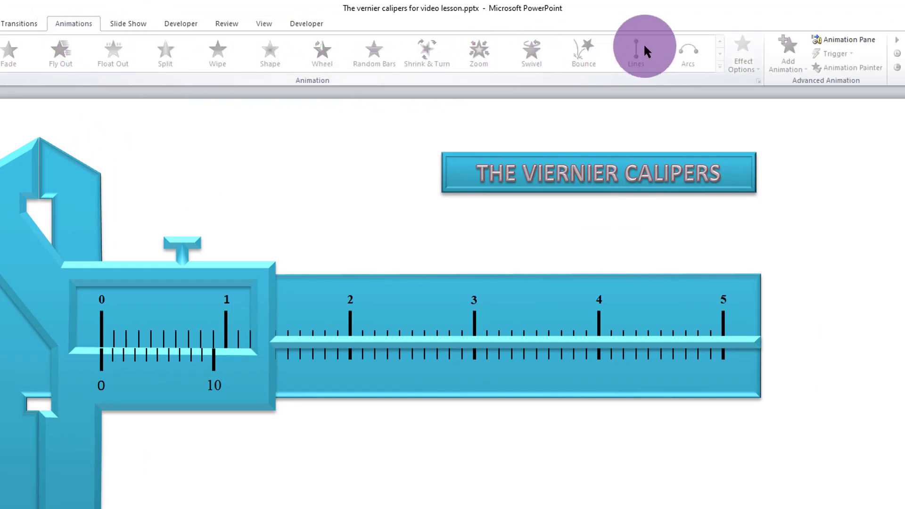
pyautogui.click(846, 39)
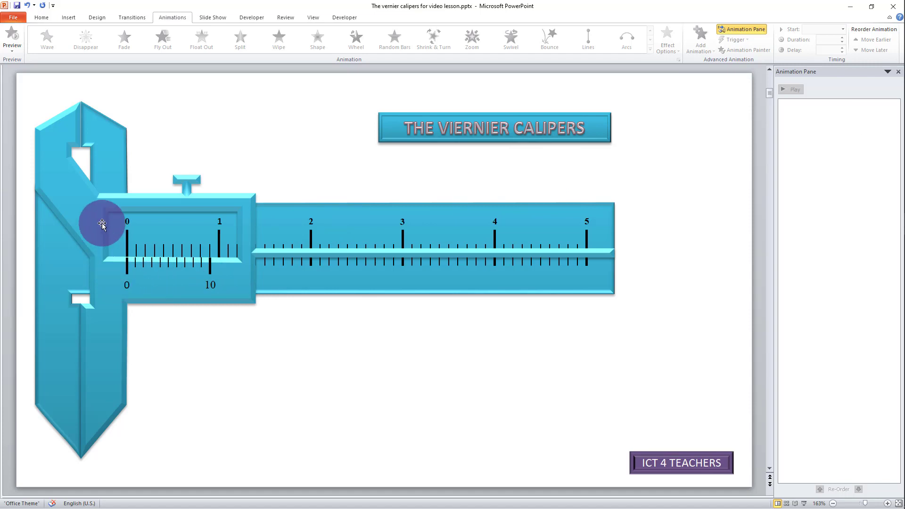
pyautogui.click(71, 204)
pyautogui.click(53, 83)
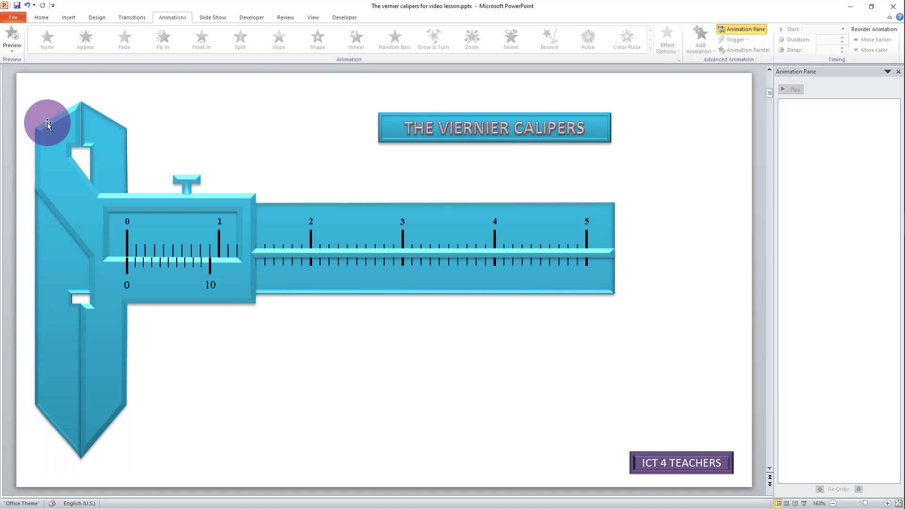
pyautogui.click(64, 190)
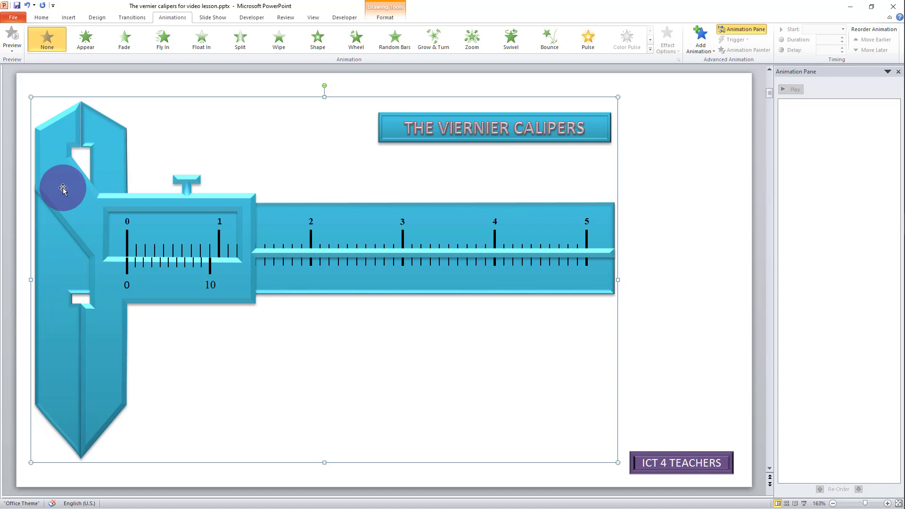
pyautogui.press('Right')
pyautogui.press('Right')
pyautogui.press('Right')
pyautogui.press('Right')
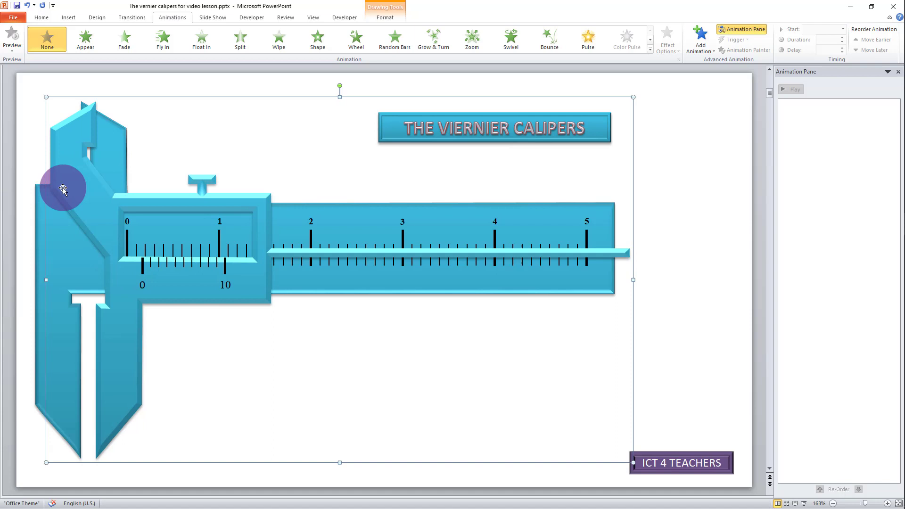
pyautogui.press('Right')
pyautogui.press('Right')
pyautogui.press('Right')
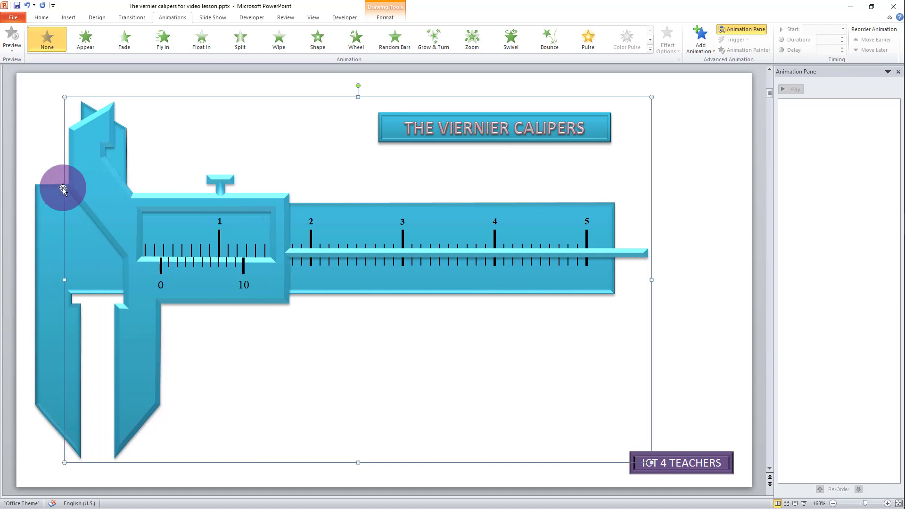
pyautogui.press('Right')
pyautogui.press('Right')
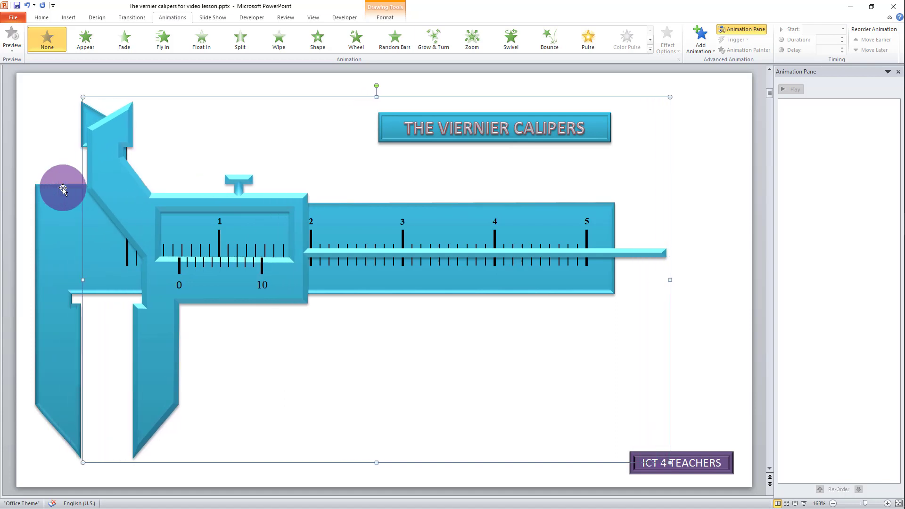
pyautogui.press('Right')
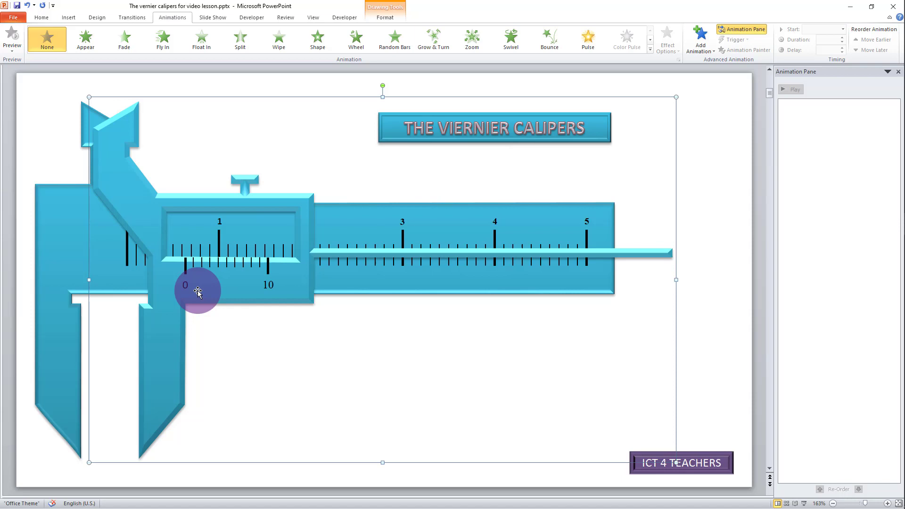
pyautogui.press('Left')
pyautogui.press('Left')
pyautogui.press('Left')
pyautogui.press('Left')
pyautogui.press('Left')
pyautogui.press('Left')
pyautogui.press('Left')
pyautogui.press('Left')
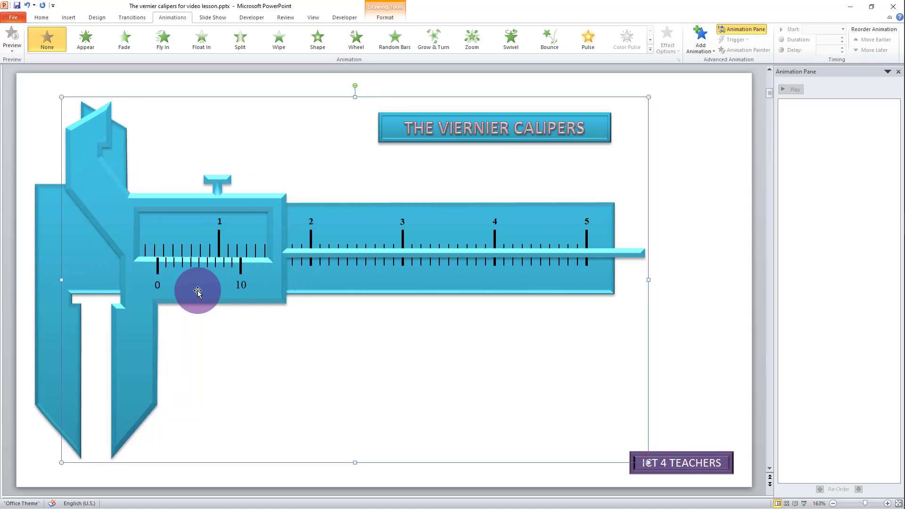
pyautogui.press('Left')
pyautogui.press('Left')
pyautogui.press('Left')
pyautogui.press('Left')
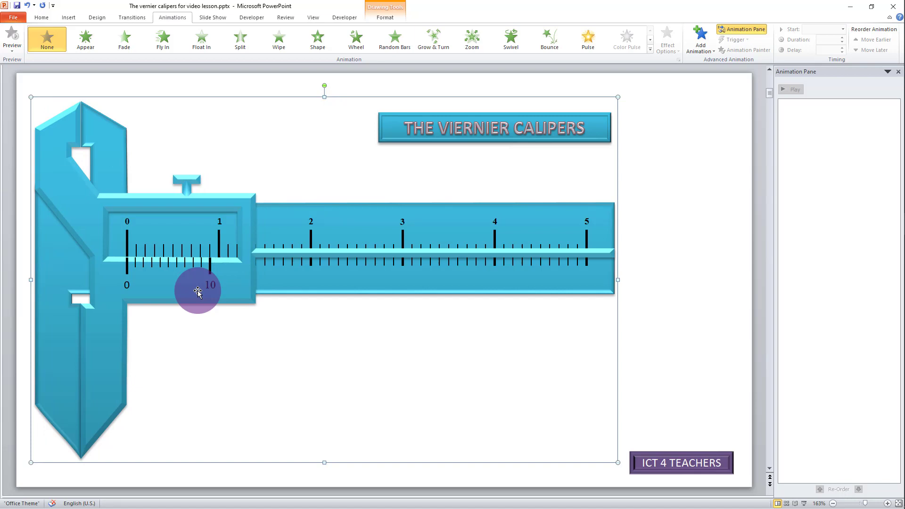
# - Bring up the Add Motion Path dialog via Add Animation > More Motion Paths
pyautogui.click(171, 18)
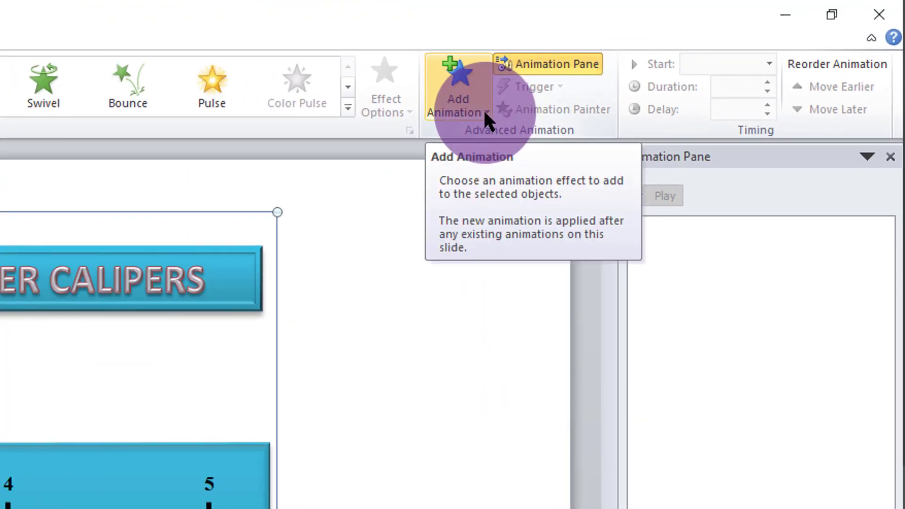
pyautogui.click(486, 115)
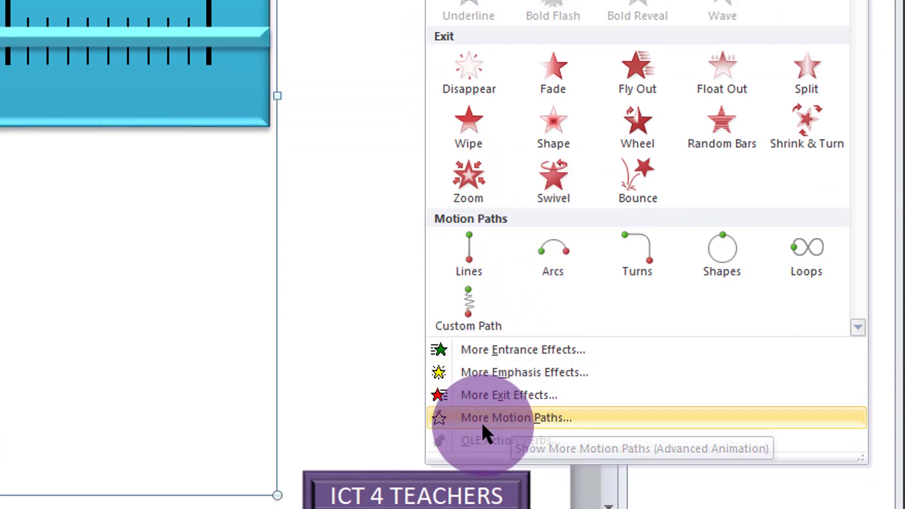
pyautogui.click(534, 413)
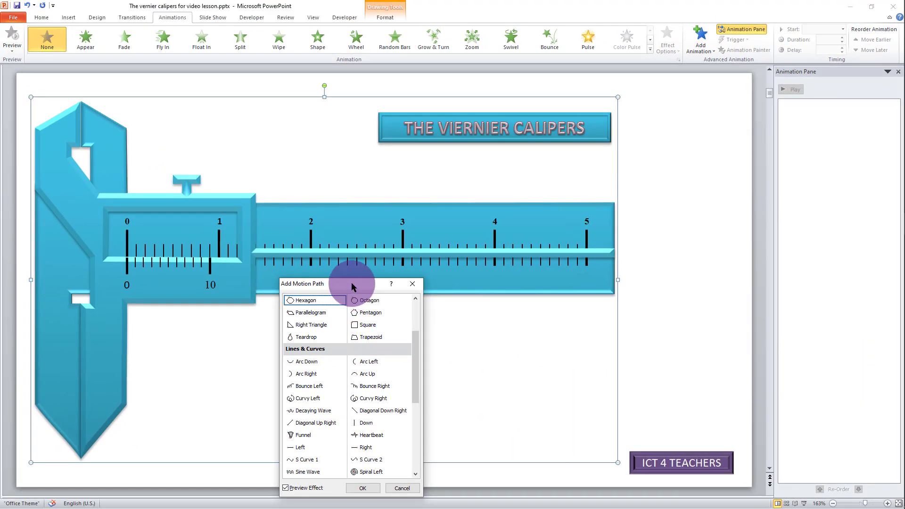
# - Preview the Down path, then apply the Right line motion path to the sliding jaw
pyautogui.moveTo(352, 282); pyautogui.dragTo(347, 169)
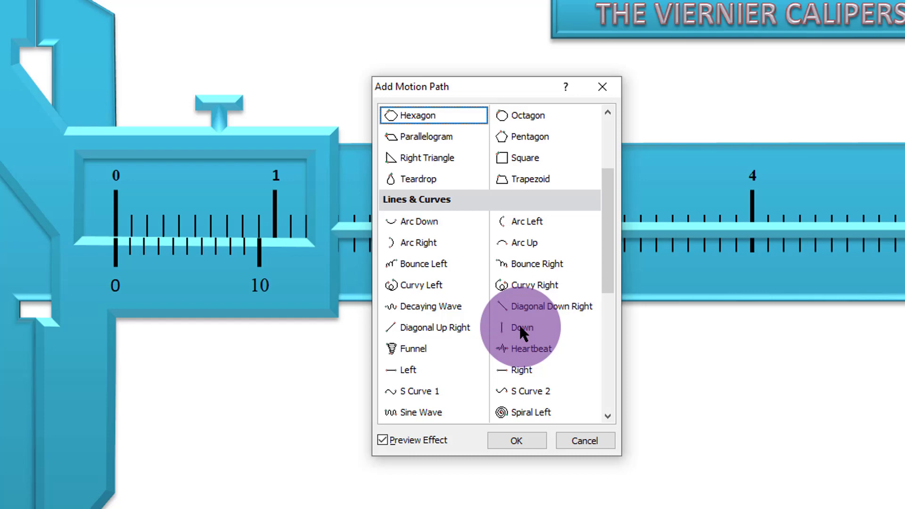
pyautogui.click(520, 329)
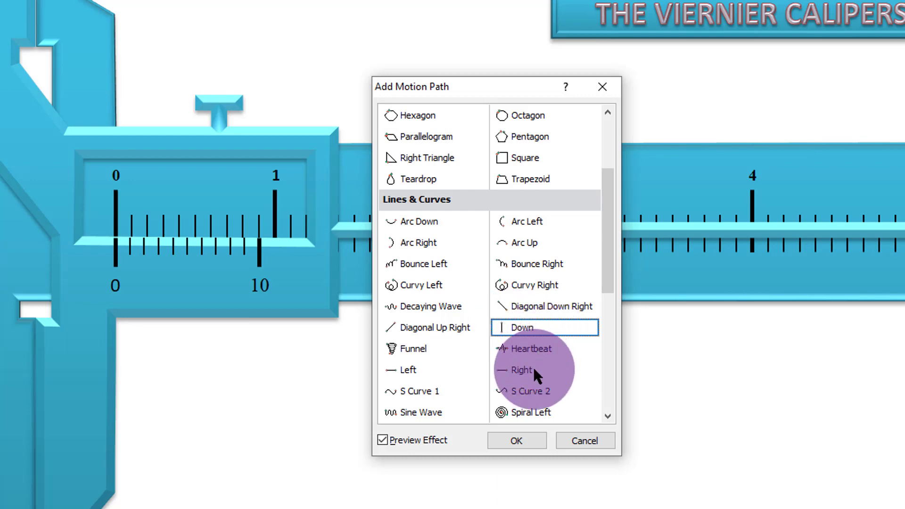
pyautogui.click(516, 326)
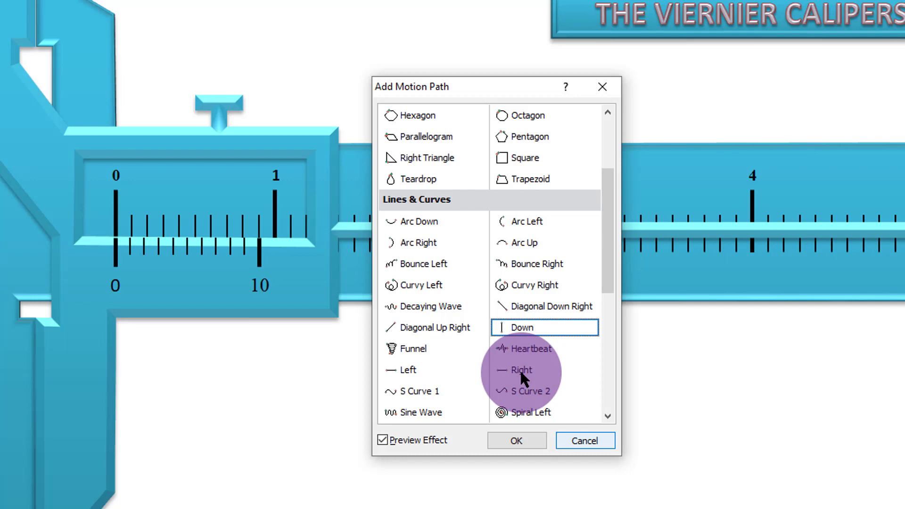
pyautogui.click(521, 371)
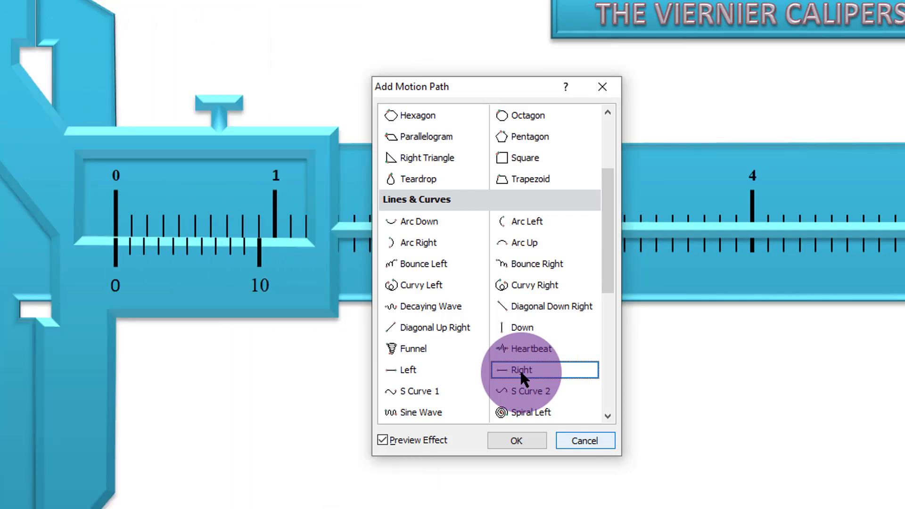
pyautogui.click(523, 443)
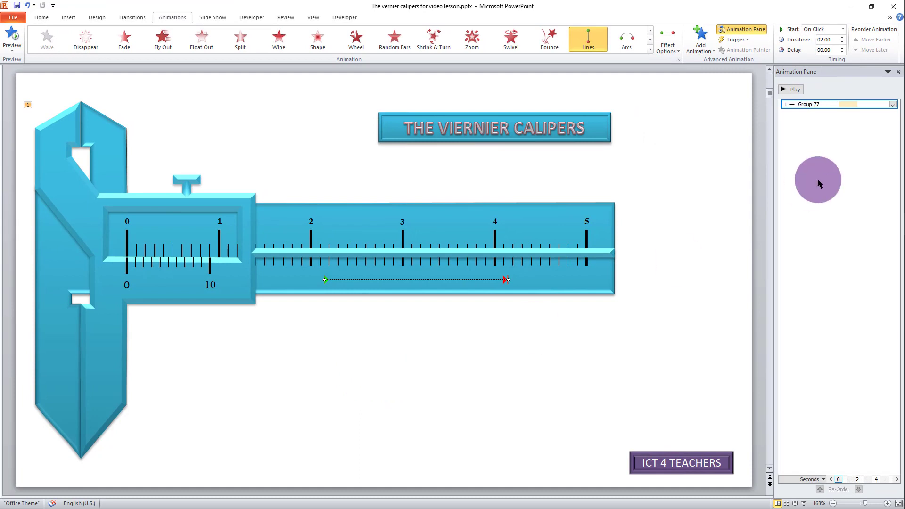
pyautogui.click(795, 91)
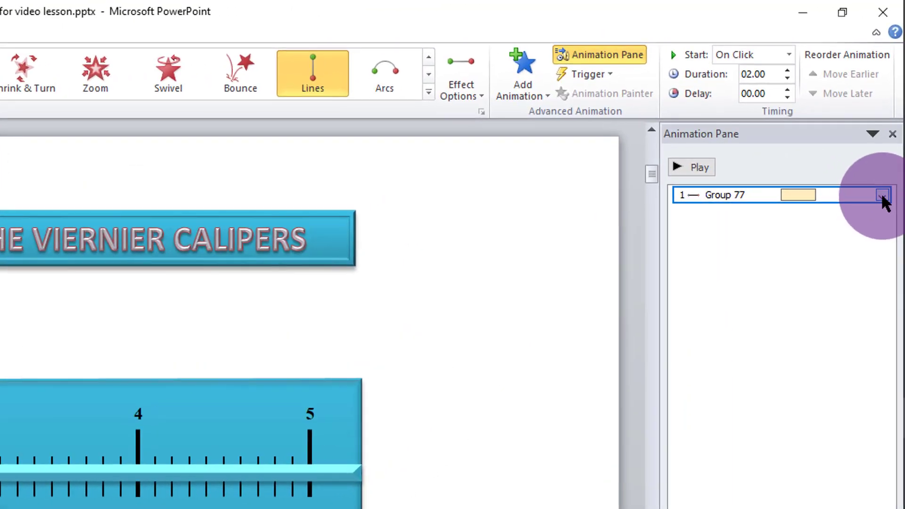
# - Bring up the Timing settings for the Group 77 Right motion path
pyautogui.click(881, 194)
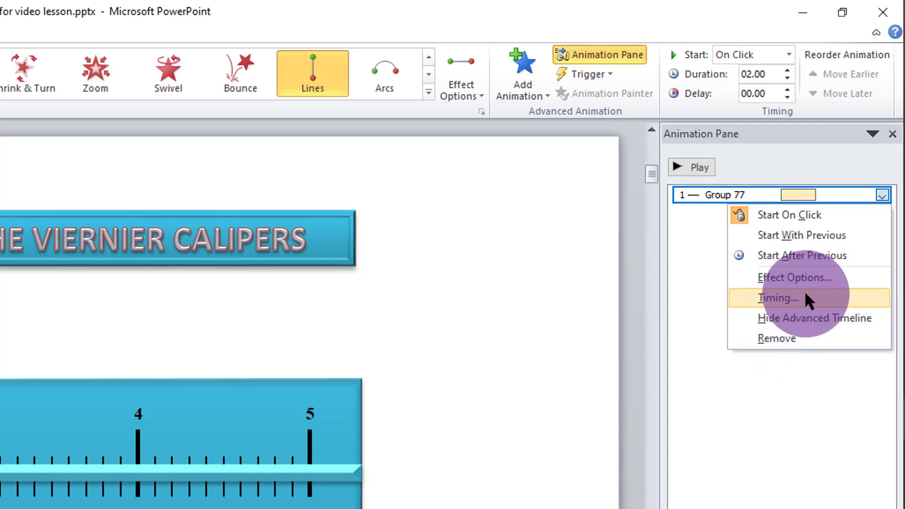
pyautogui.click(820, 293)
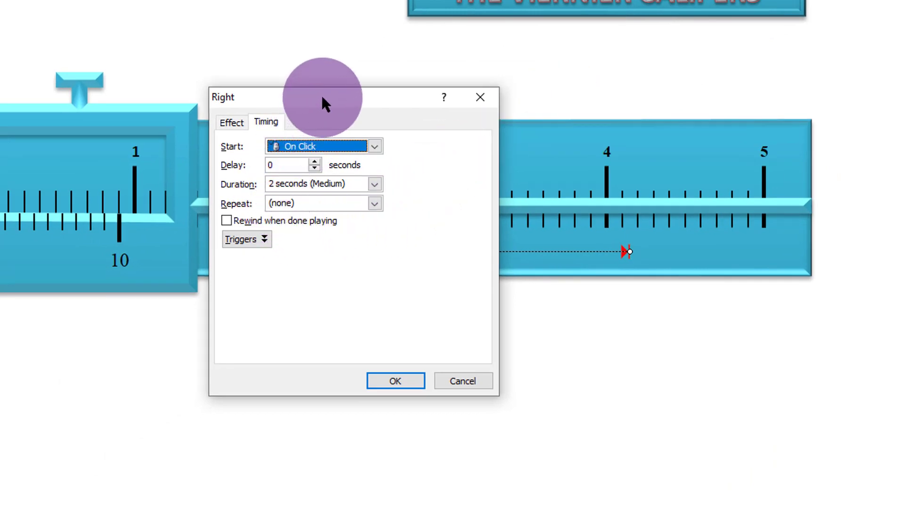
# - Set the Right motion path duration to 5 seconds (Very Slow)
pyautogui.moveTo(322, 92); pyautogui.dragTo(105, 104)
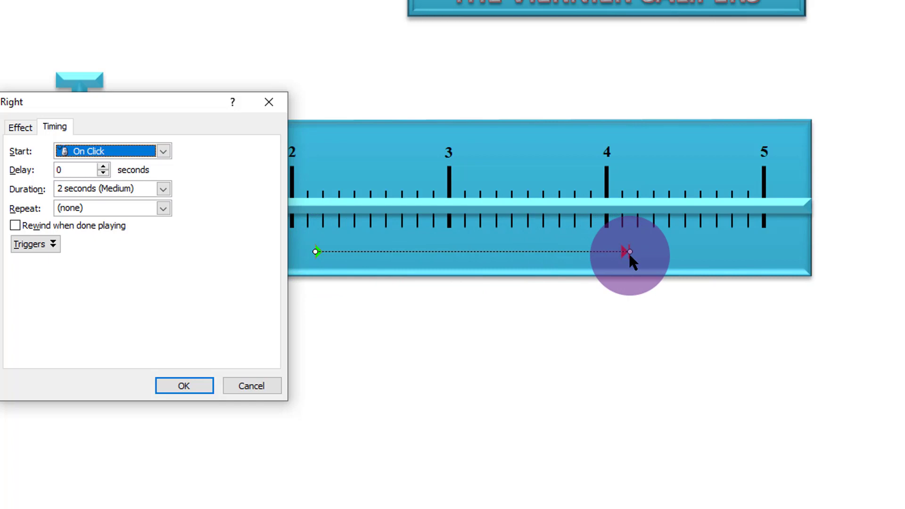
pyautogui.click(163, 189)
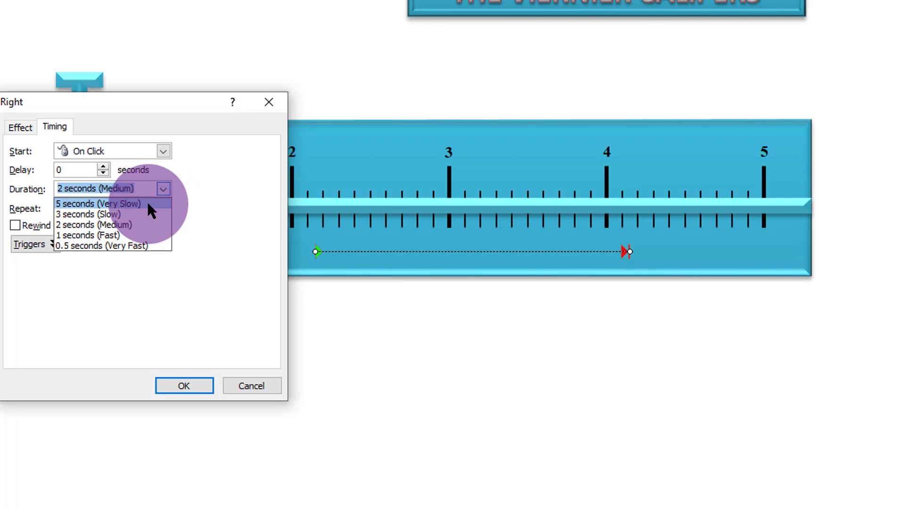
pyautogui.click(148, 204)
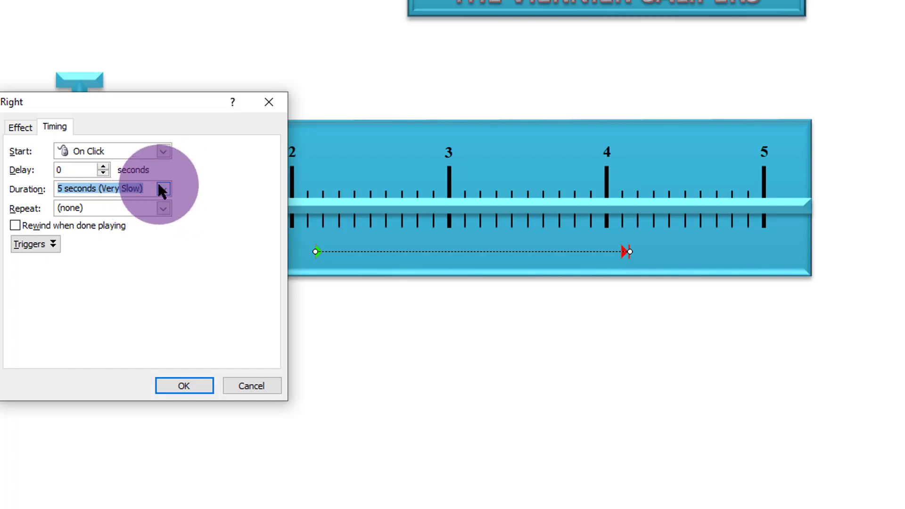
# - Set the jaw motion's Repeat option to Until End of Slide
pyautogui.click(59, 186)
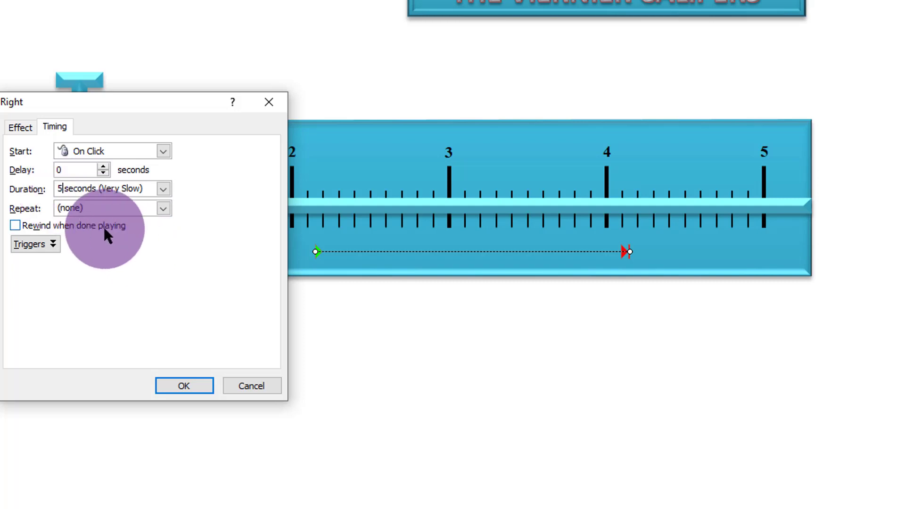
pyautogui.click(164, 209)
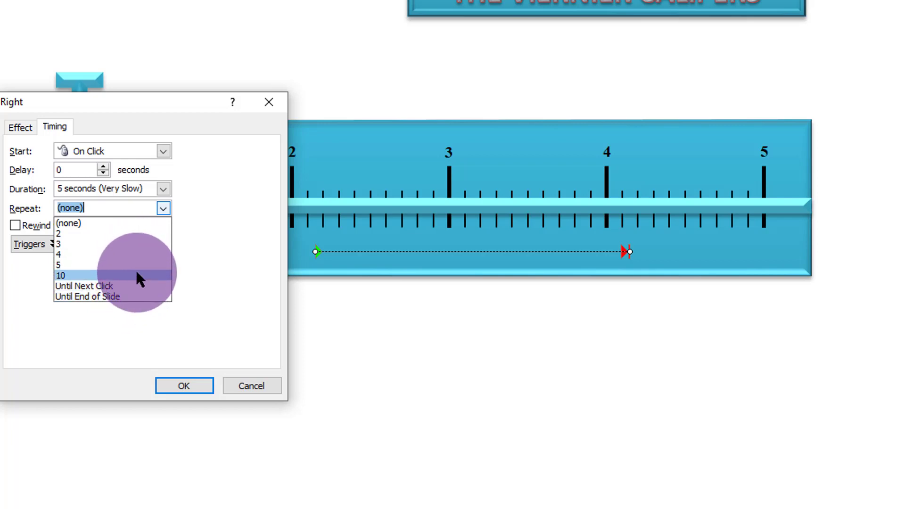
pyautogui.click(139, 296)
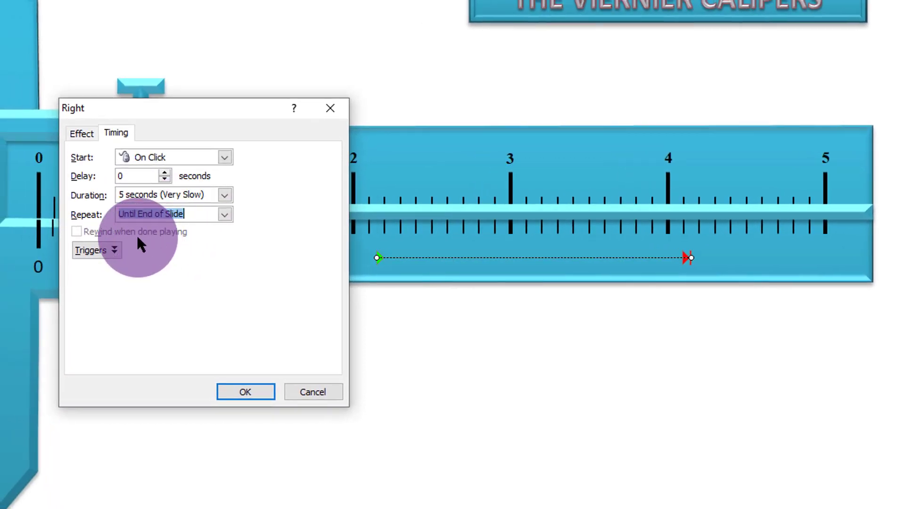
# - Show the Effect settings and lower Smooth start to 2.4 sec
pyautogui.click(81, 134)
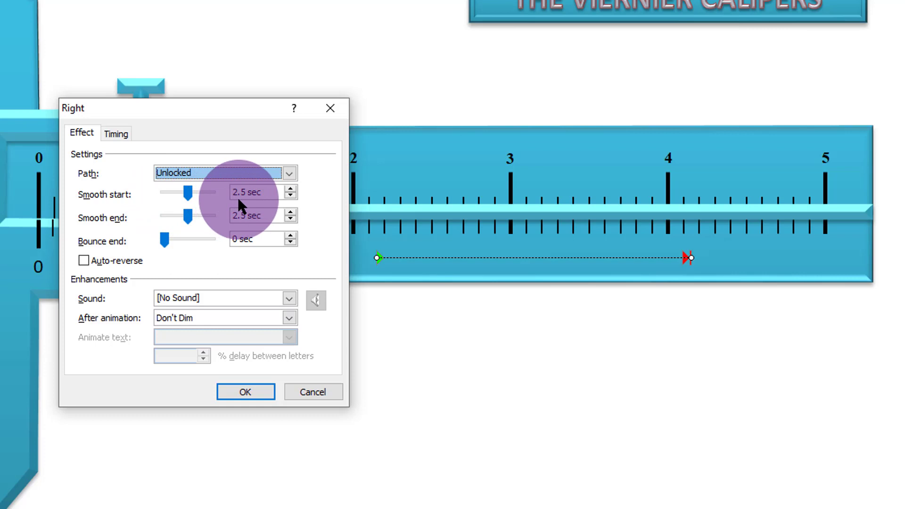
pyautogui.click(291, 195)
pyautogui.click(291, 194)
pyautogui.click(291, 195)
pyautogui.click(291, 194)
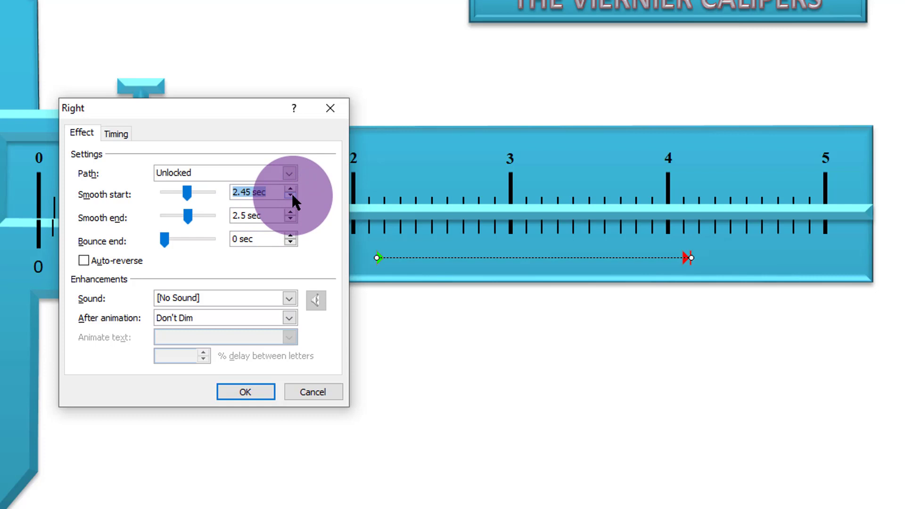
pyautogui.click(291, 195)
pyautogui.click(291, 194)
pyautogui.click(292, 196)
pyautogui.click(292, 195)
pyautogui.click(292, 195)
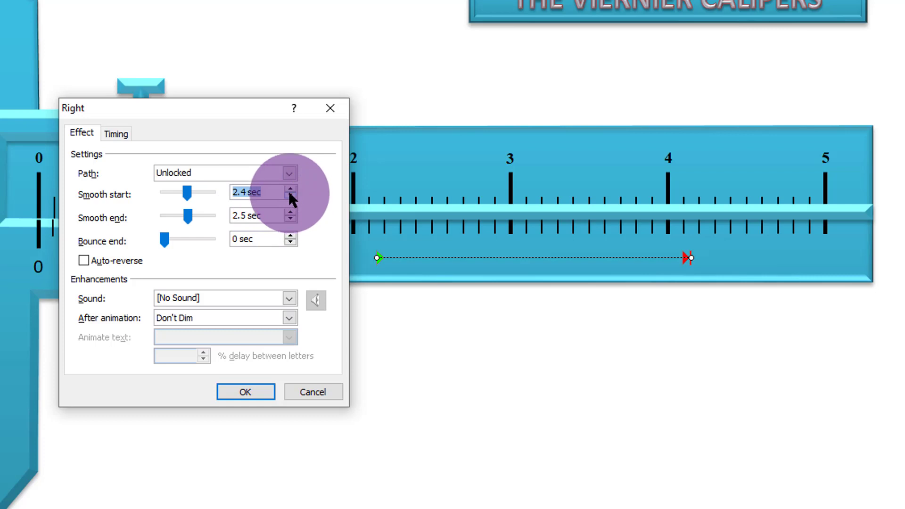
# - Raise Smooth start back to 2.5 sec, matching Smooth end
pyautogui.click(291, 189)
pyautogui.click(291, 189)
pyautogui.click(291, 189)
pyautogui.click(291, 189)
pyautogui.click(291, 189)
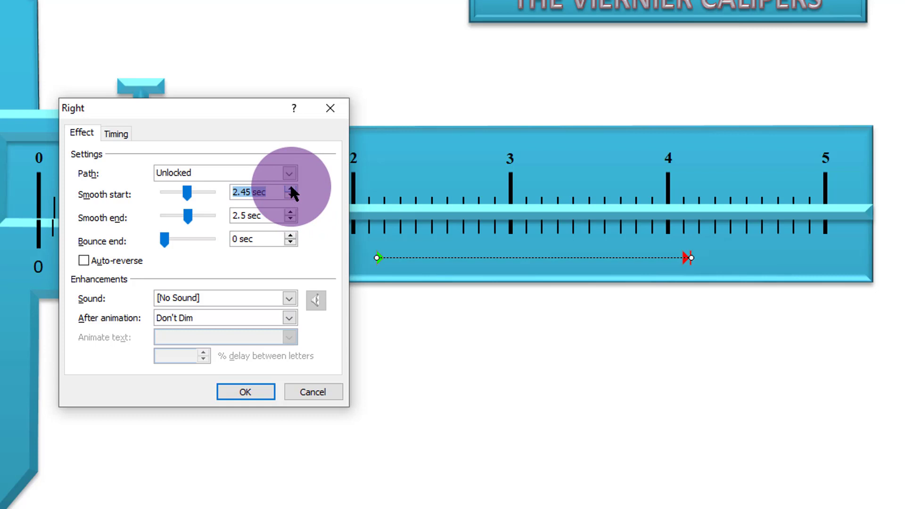
pyautogui.click(291, 189)
pyautogui.click(291, 189)
pyautogui.click(291, 189)
pyautogui.click(291, 189)
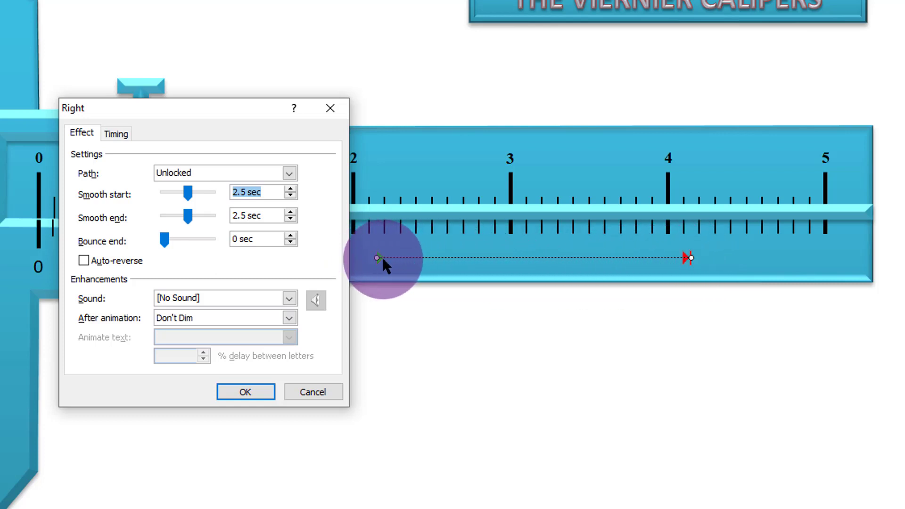
# - Turn on Auto-reverse for the jaw's Right motion, reviewing Timing before returning to Effect
pyautogui.click(83, 259)
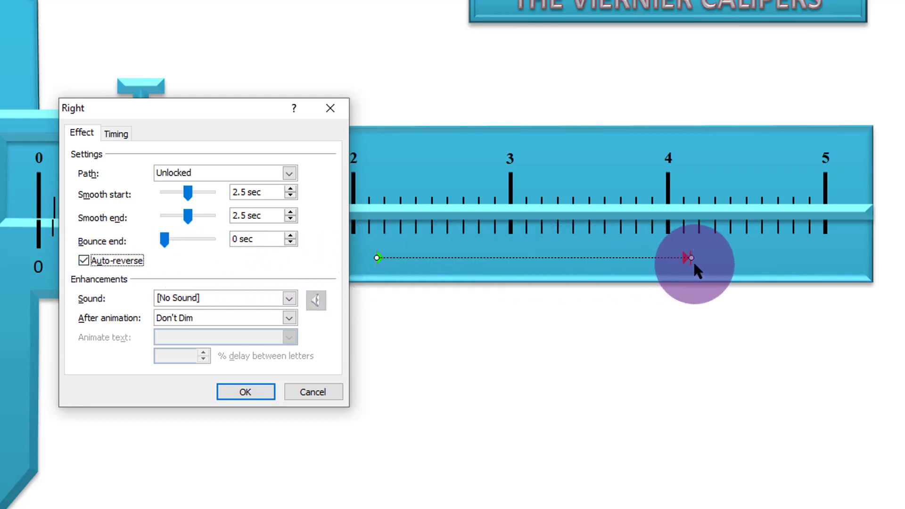
pyautogui.click(113, 133)
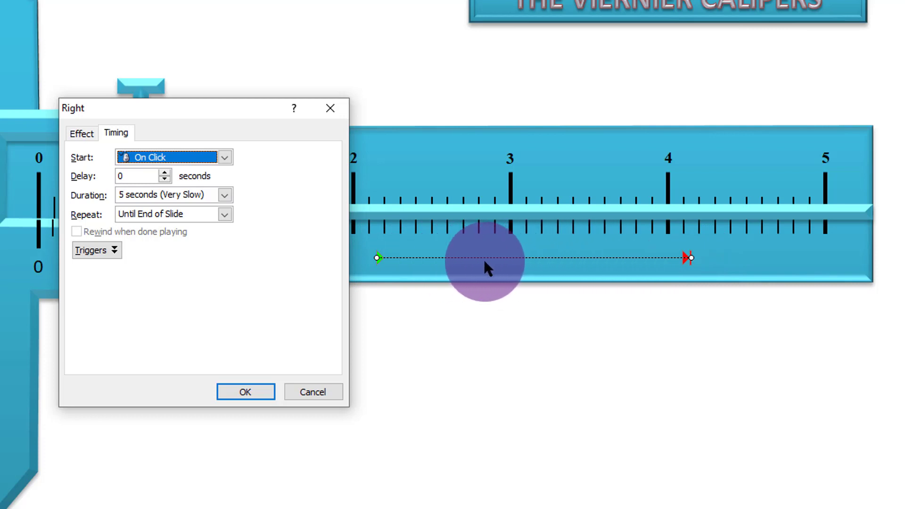
pyautogui.click(82, 133)
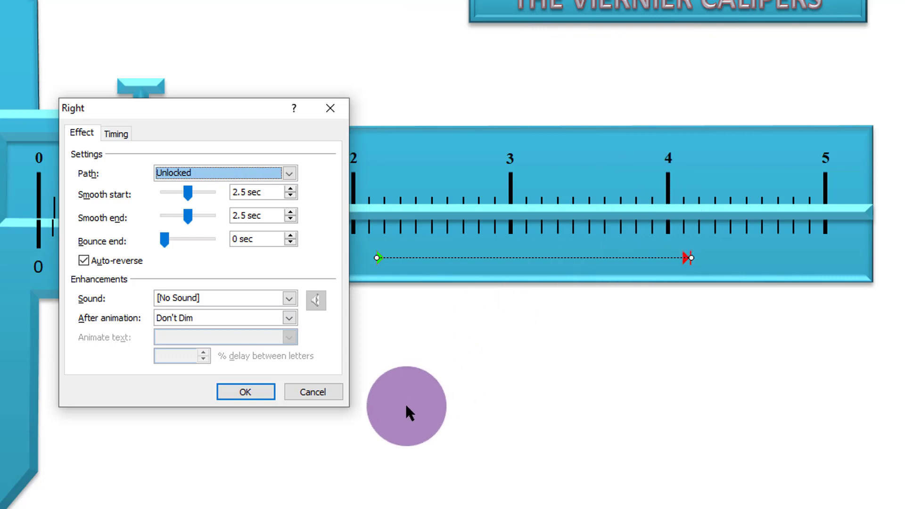
# - Confirm the motion settings and preview Group 77 gliding right past the 2 mark
pyautogui.click(248, 395)
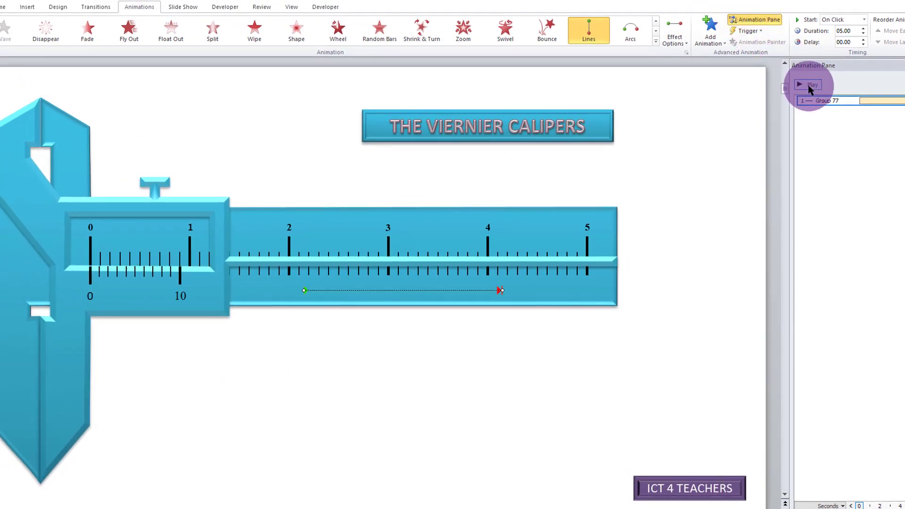
pyautogui.click(808, 85)
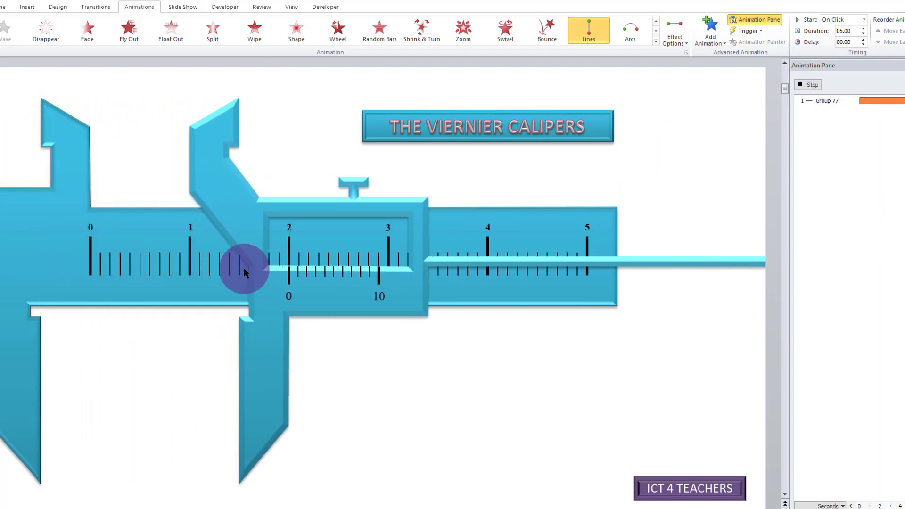
# - Stop the jaw preview, with the caliper back at zero, and bring up the Slide Show options
pyautogui.click(809, 85)
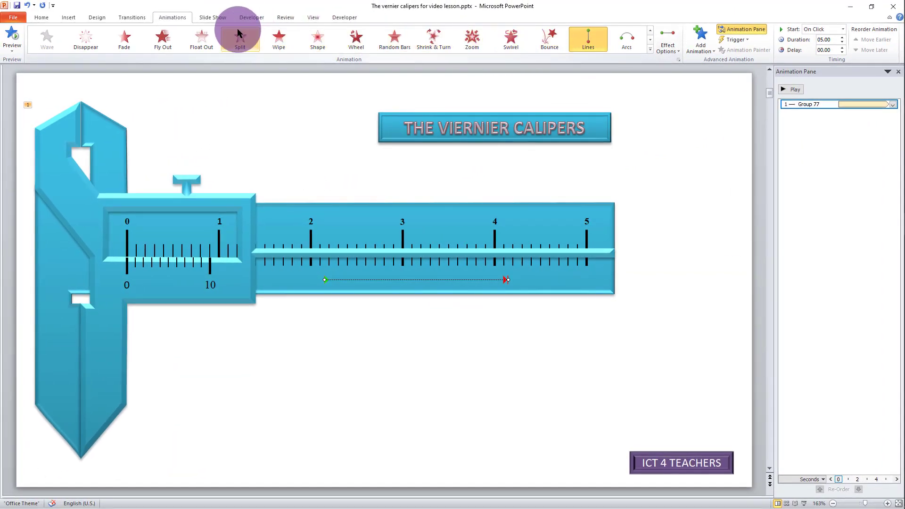
pyautogui.click(219, 19)
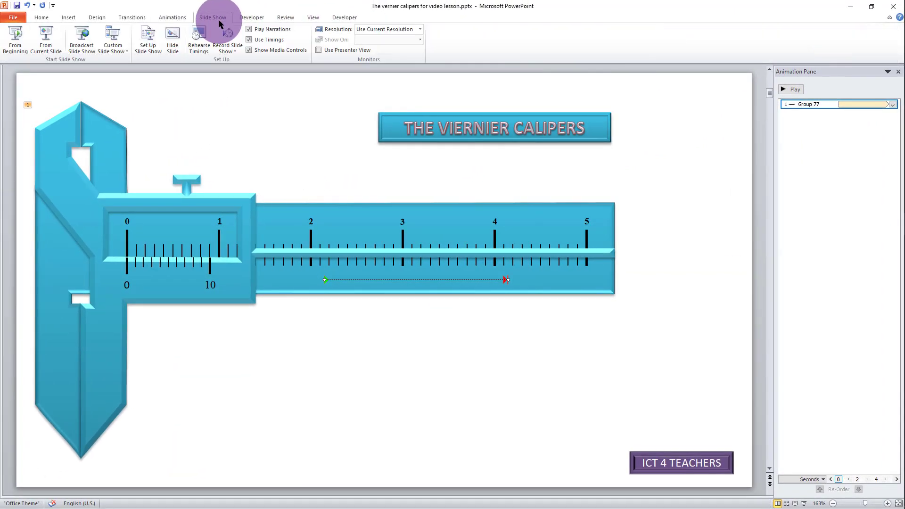